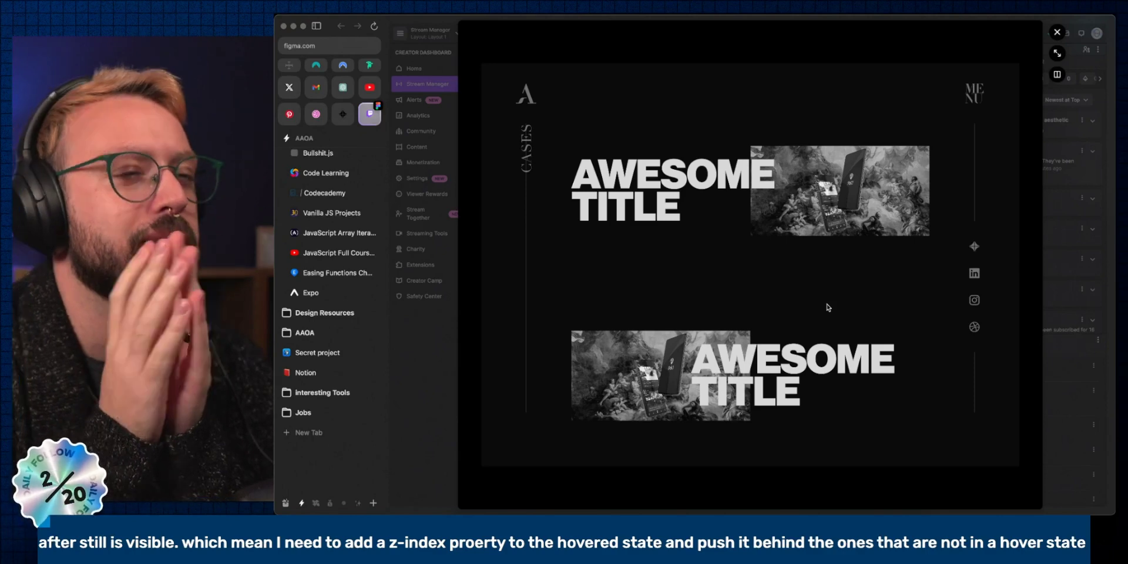
Switch from the reference portfolio layout to Figma and bring up the Stream File 2024 design file.
{"action": "scroll", "coordinate": [826, 307], "scroll_direction": "down", "scroll_amount": 3}
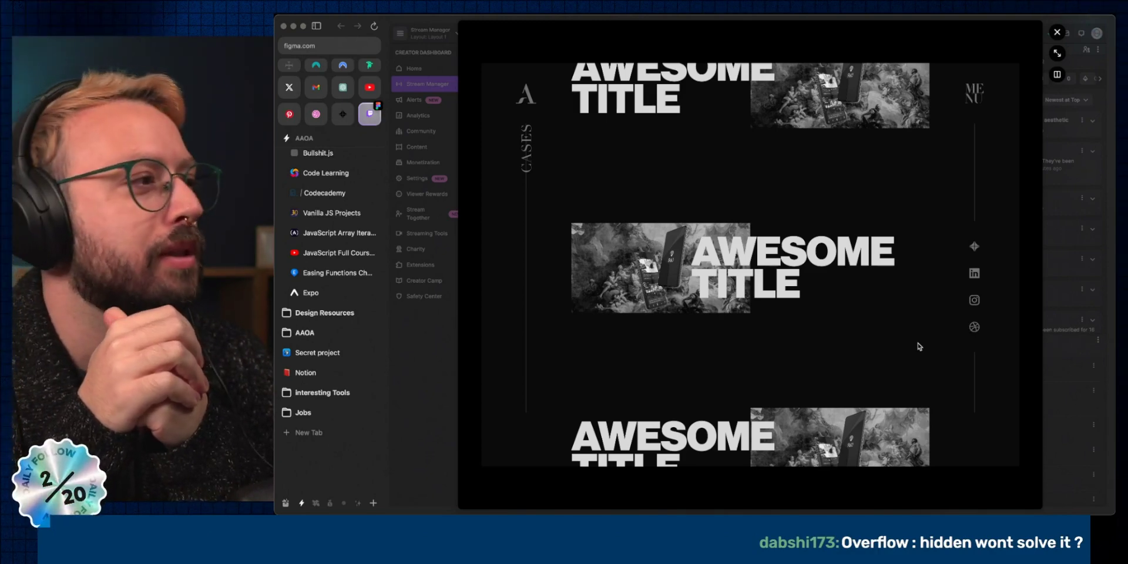
{"action": "key", "text": "ctrl+Right"}
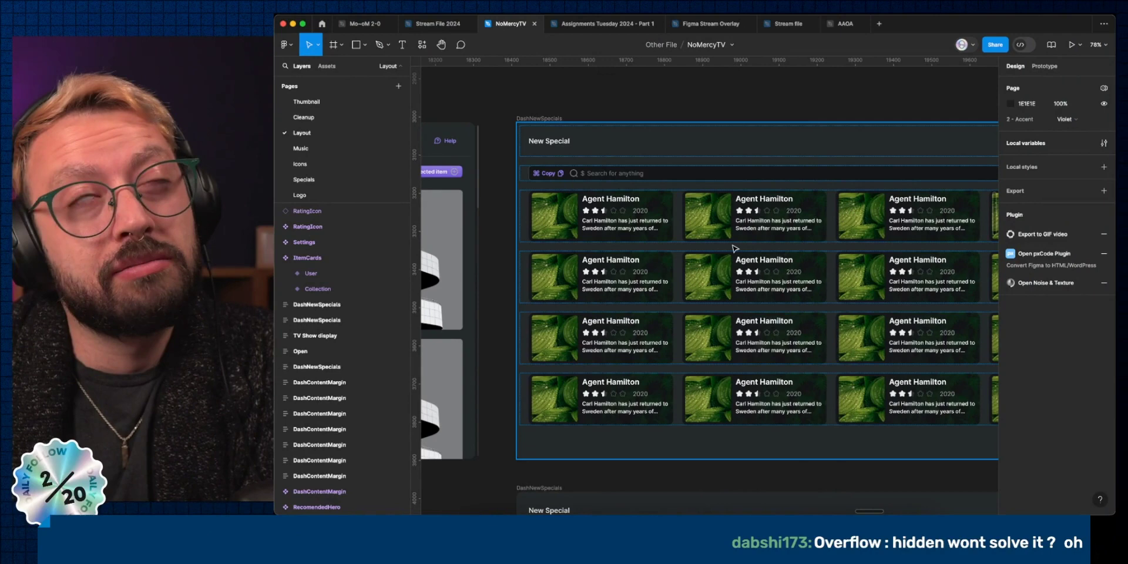
{"action": "key", "text": "ctrl+shift+Tab"}
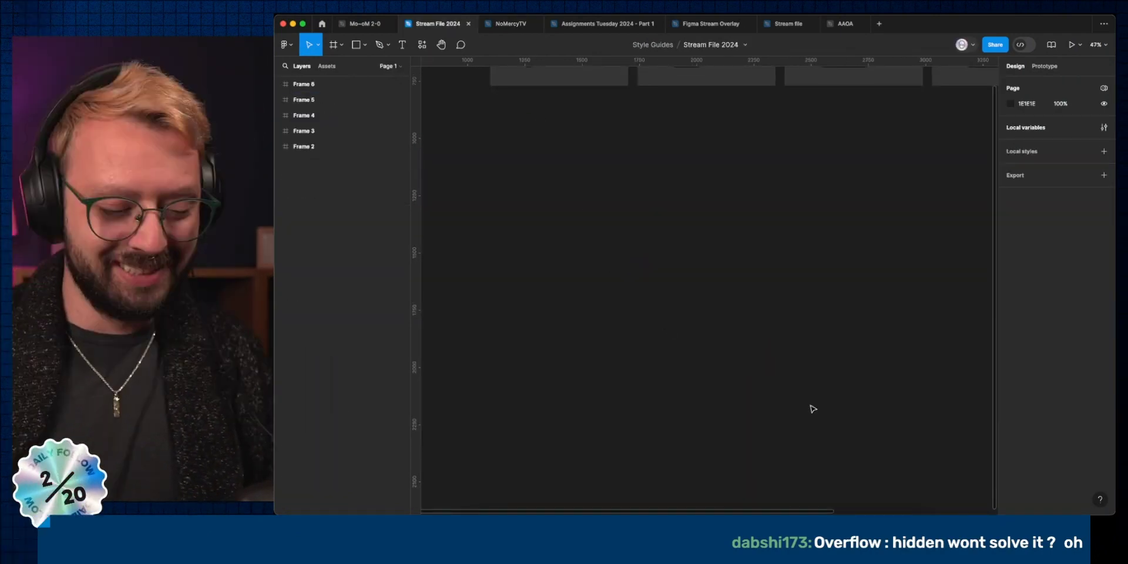
Draw a rectangle about 1280 × 750 on the empty canvas and fill it with black.
{"action": "key", "text": "r"}
{"action": "left_click_drag", "start_coordinate": [533, 230], "coordinate": [819, 378]}
{"action": "scroll", "coordinate": [655, 333], "scroll_direction": "up", "scroll_amount": 5}
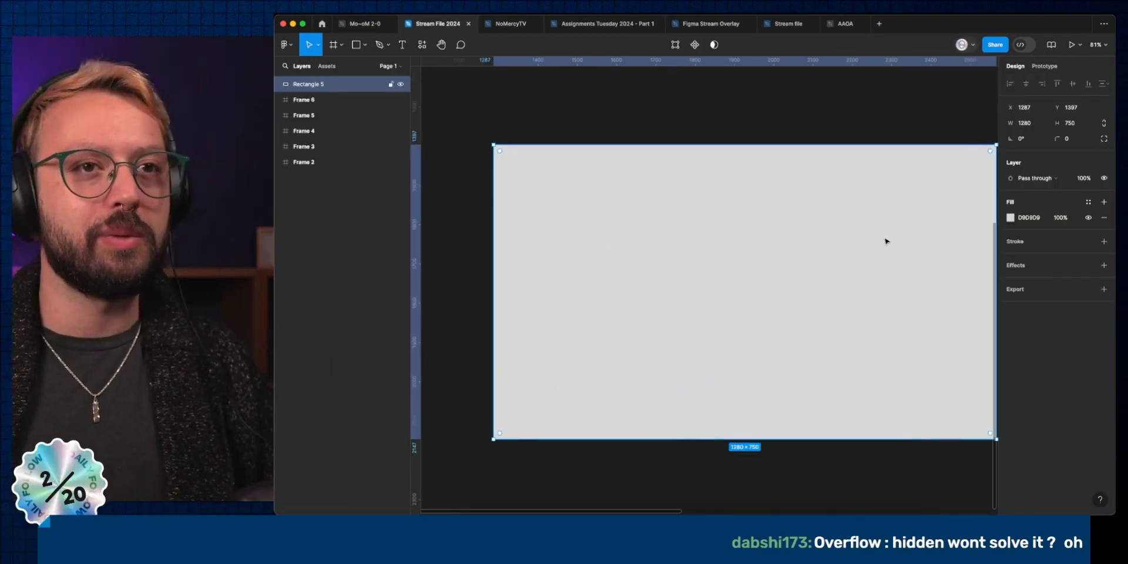
{"action": "scroll", "coordinate": [887, 241], "scroll_direction": "right", "scroll_amount": 3}
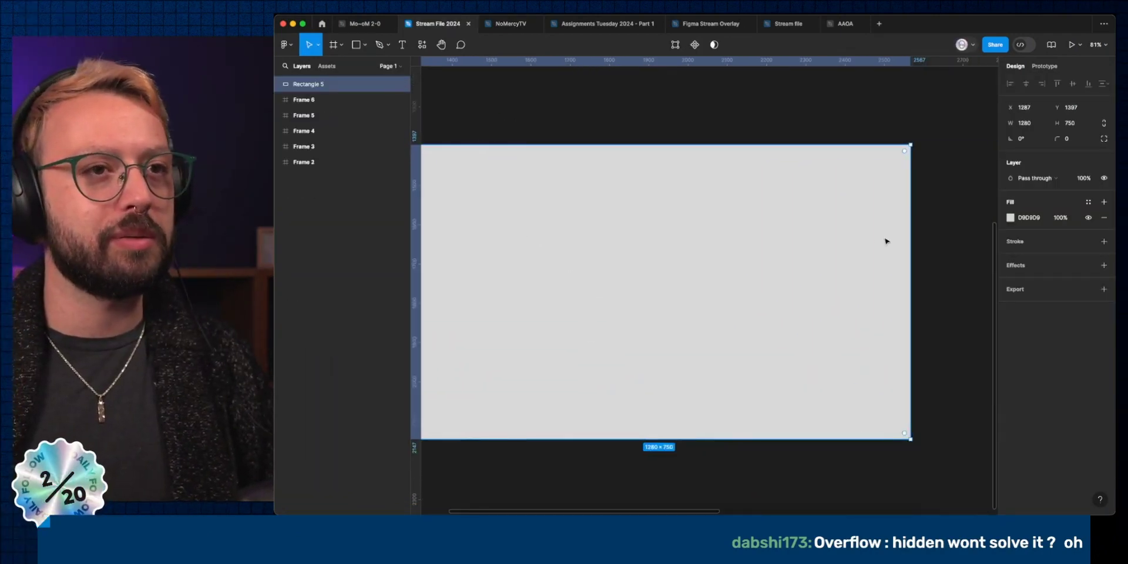
{"action": "scroll", "coordinate": [819, 277], "scroll_direction": "left", "scroll_amount": 2}
{"action": "left_click", "coordinate": [1045, 221]}
{"action": "type", "text": "0"}
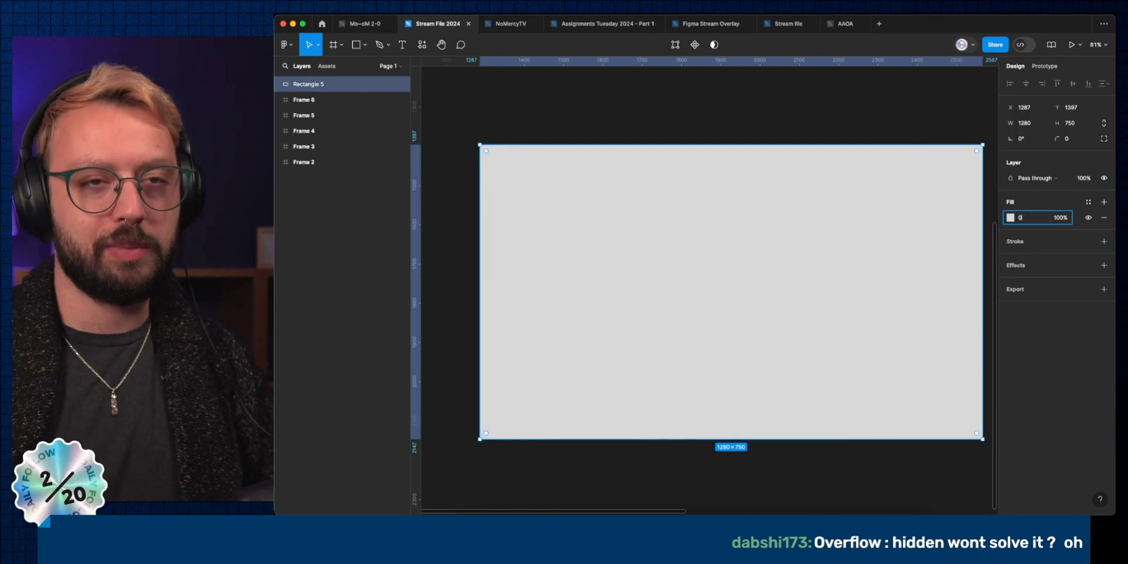
{"action": "key", "text": "Return"}
Draw a grey rectangle over the black one and fit it inside a black frame at about 1264 × 734.
{"action": "key", "text": "r"}
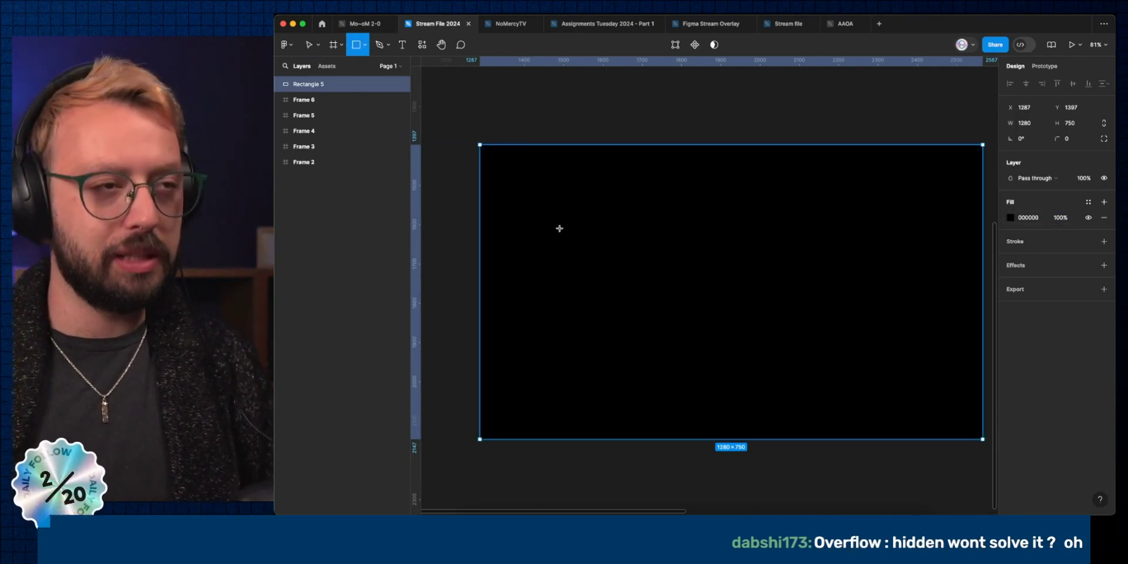
{"action": "left_click_drag", "start_coordinate": [480, 145], "coordinate": [982, 440]}
{"action": "left_click", "coordinate": [929, 469]}
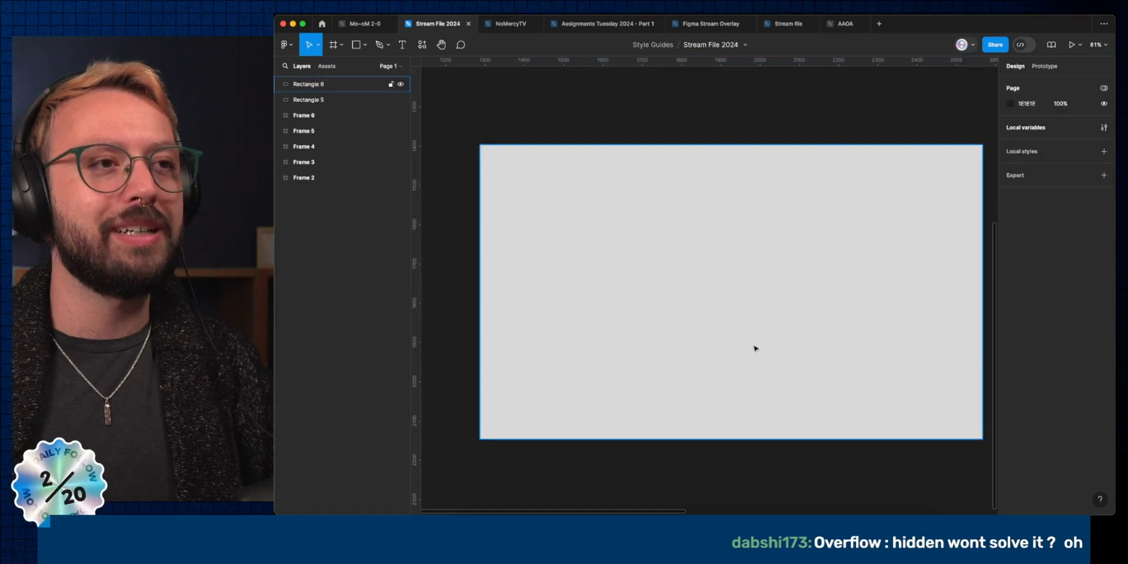
{"action": "left_click", "coordinate": [757, 348]}
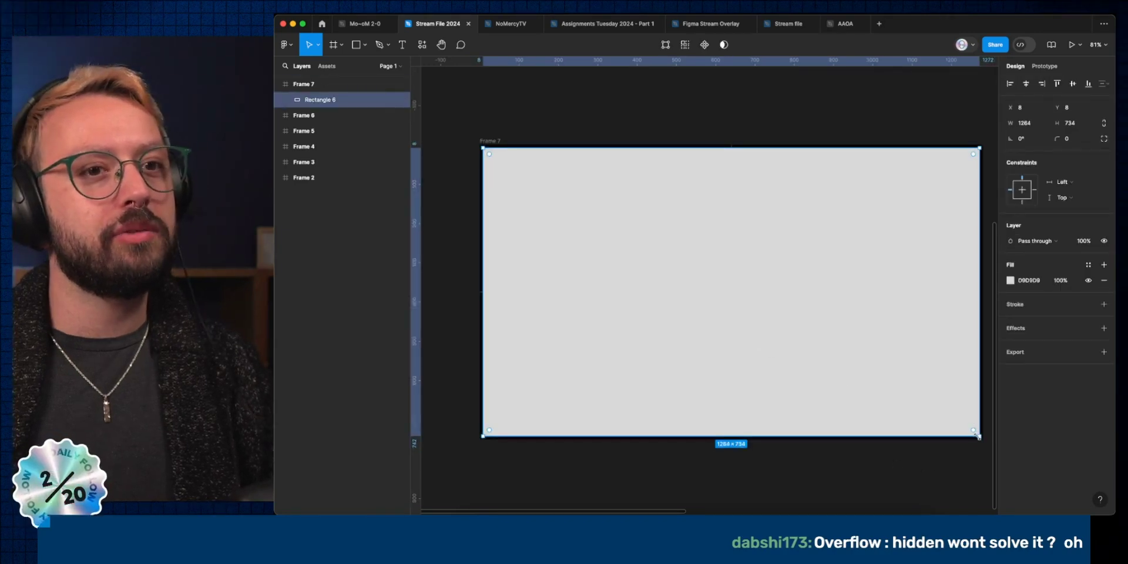
Shrink the grey rectangle about its centre and duplicate it into a vertical column starting near the frame's upper edge.
{"action": "left_click_drag", "start_coordinate": [978, 436], "coordinate": [800, 340], "text": "alt"}
{"action": "left_click_drag", "start_coordinate": [725, 283], "coordinate": [715, 214]}
{"action": "key", "text": "ctrl+d"}
{"action": "key", "text": "ctrl+d"}
Enlarge the backmost rectangle to about 1217 × 710 behind the grey column and fill it with blue.
{"action": "left_click", "coordinate": [559, 197]}
{"action": "left_click_drag", "start_coordinate": [632, 250], "coordinate": [972, 433]}
{"action": "left_click", "coordinate": [1032, 286]}
{"action": "type", "text": "bl"}
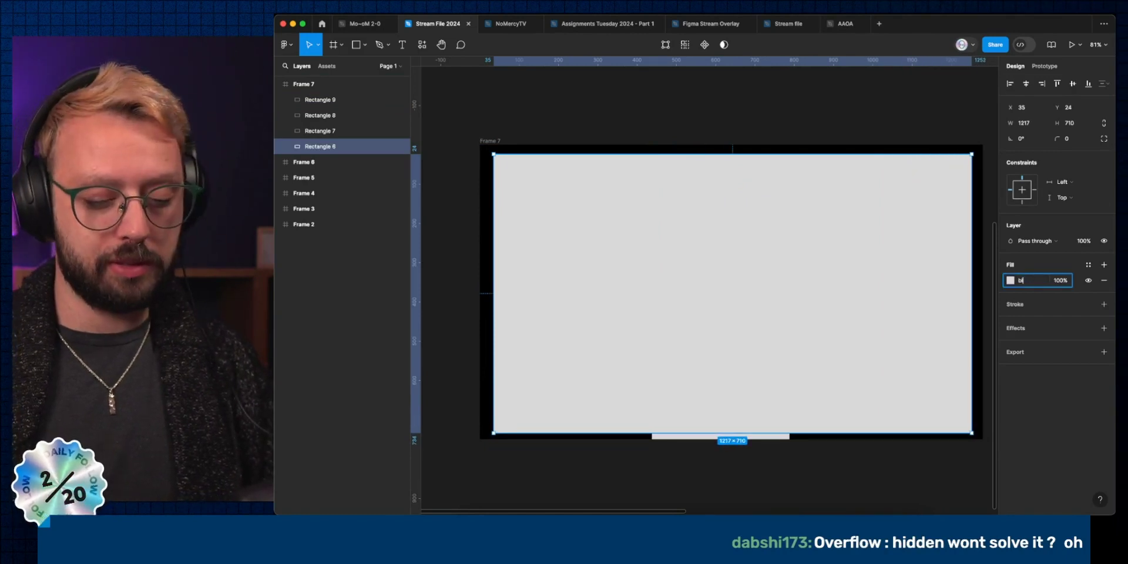
{"action": "type", "text": "ue"}
{"action": "key", "text": "Return"}
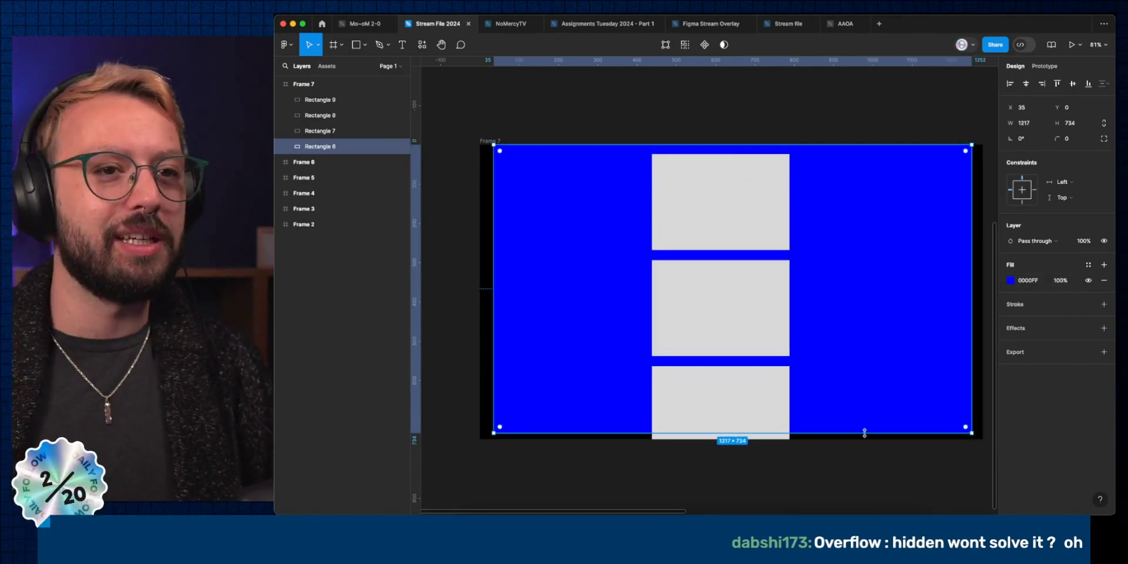
{"action": "key", "text": "super+z"}
{"action": "key", "text": "Escape"}
Check the existing local variable collections, including Colors, and create a new variable collection.
{"action": "left_click", "coordinate": [1104, 127]}
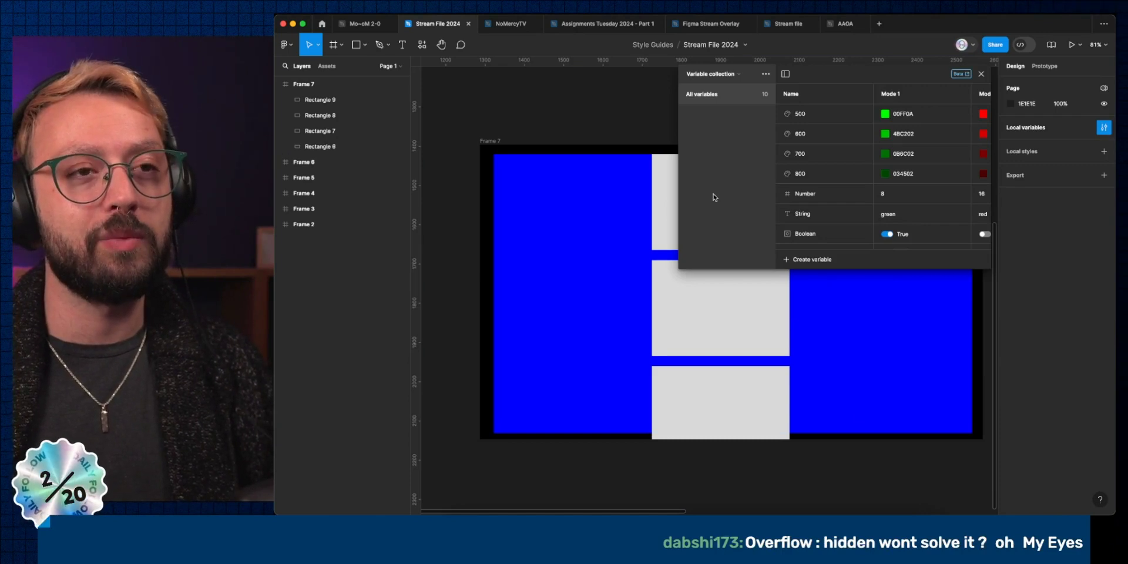
{"action": "left_click", "coordinate": [734, 74]}
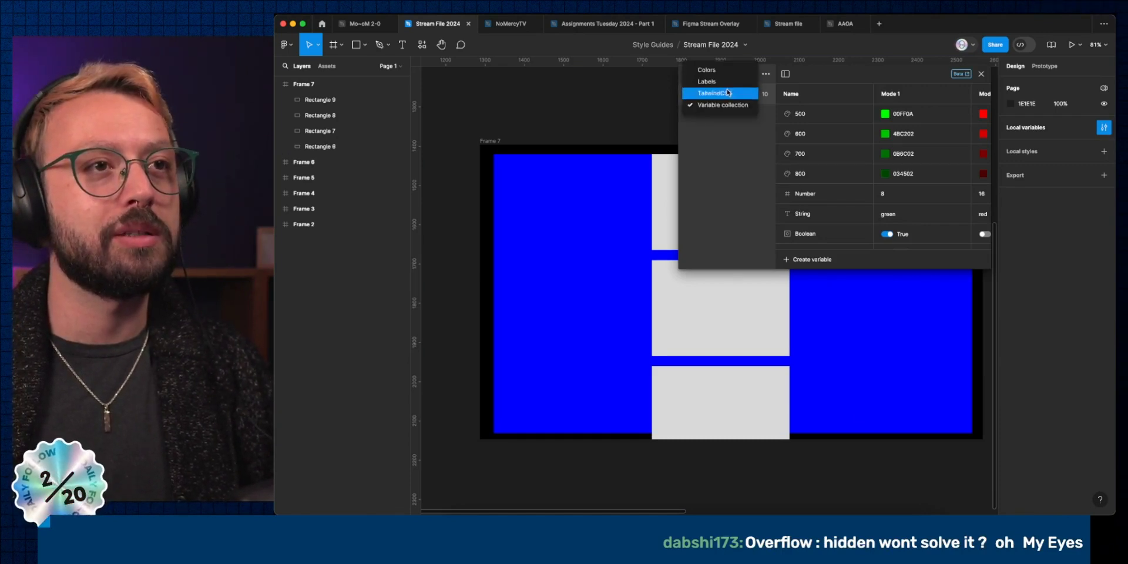
{"action": "left_click", "coordinate": [728, 92]}
{"action": "left_click", "coordinate": [725, 74]}
{"action": "left_click", "coordinate": [721, 71]}
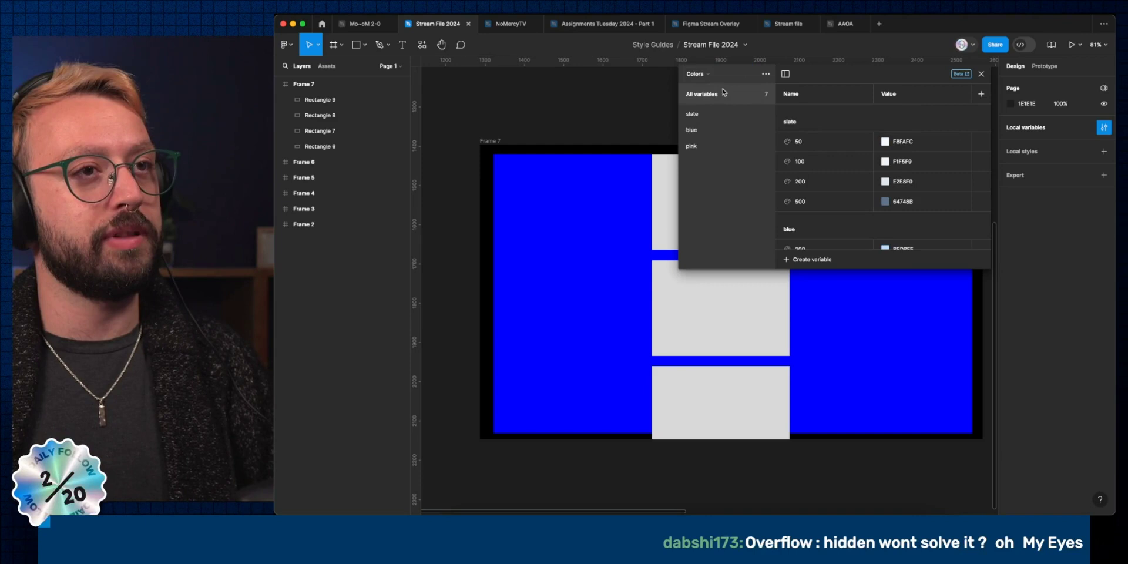
{"action": "left_click", "coordinate": [766, 74]}
{"action": "left_click", "coordinate": [752, 125]}
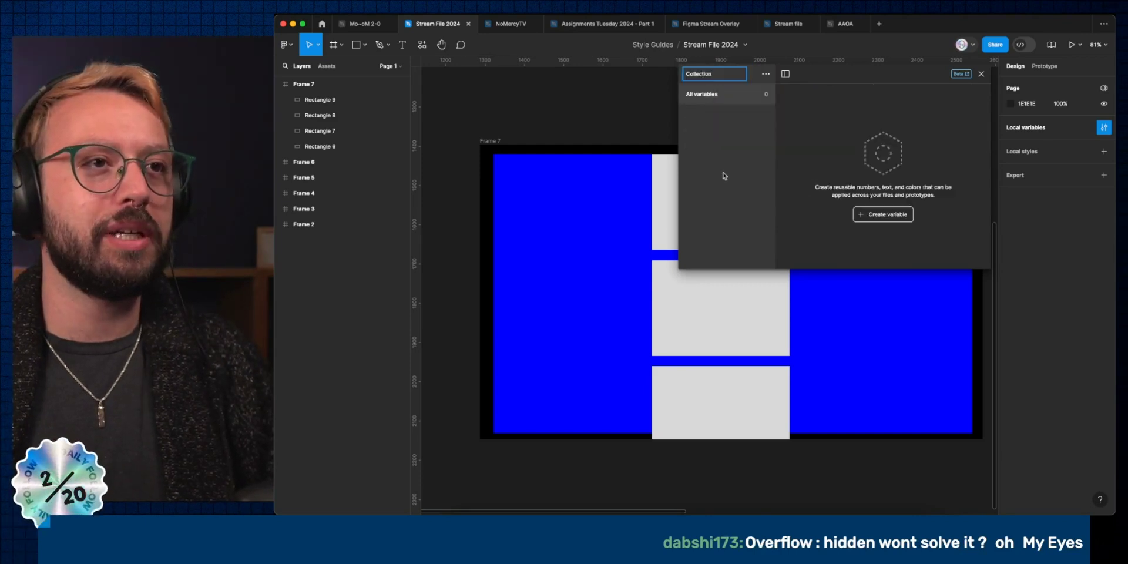
Create a color variable named "bg ON" in the new collection with the value 0000FF.
{"action": "left_click", "coordinate": [878, 215]}
{"action": "left_click", "coordinate": [878, 234]}
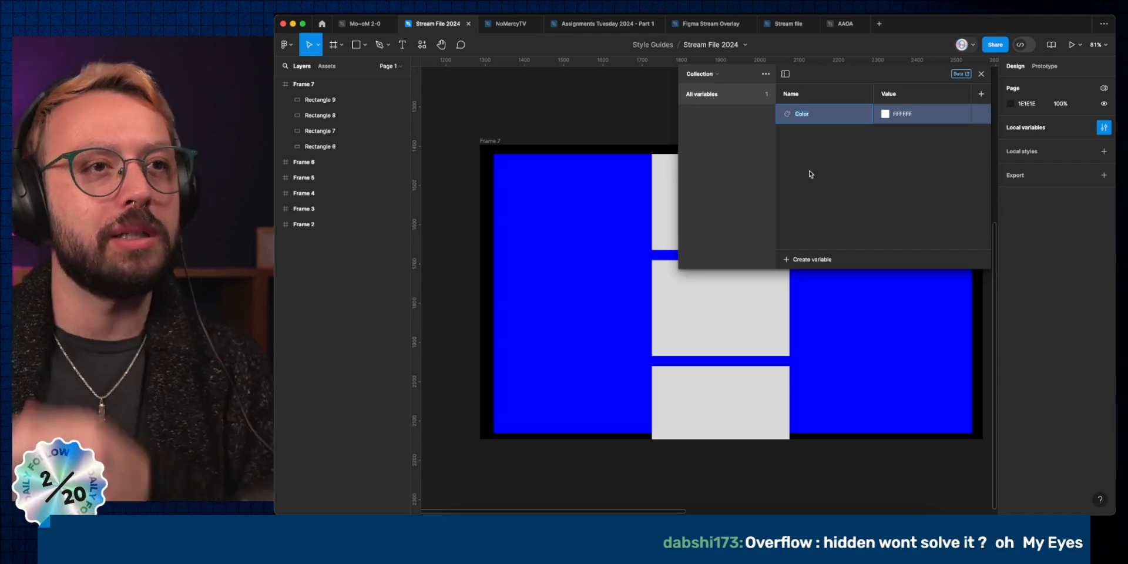
{"action": "type", "text": "bg ON"}
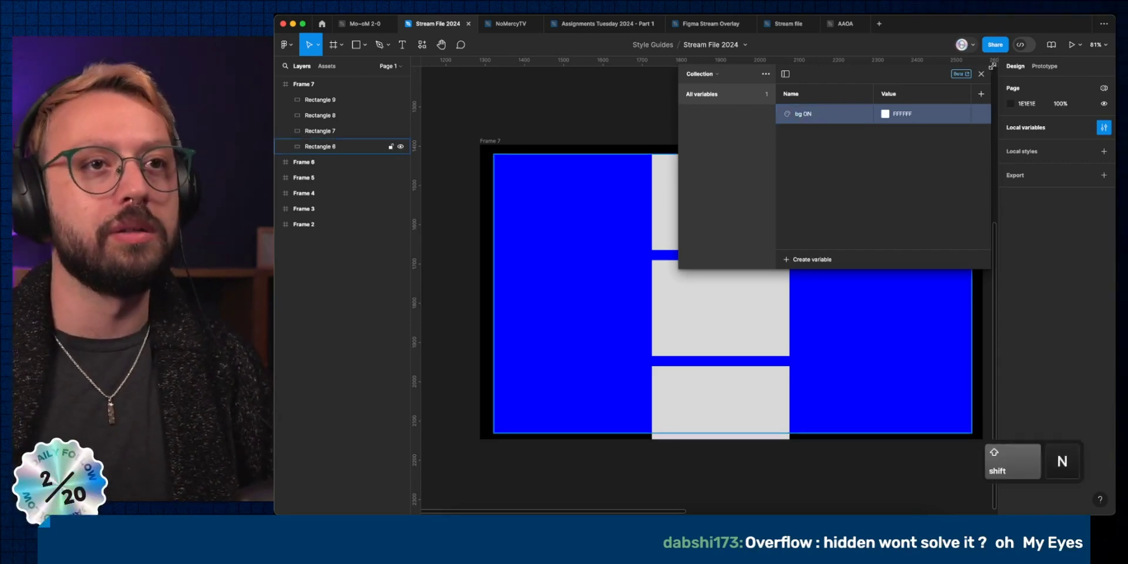
{"action": "left_click", "coordinate": [885, 114]}
{"action": "left_click", "coordinate": [894, 272]}
{"action": "left_click", "coordinate": [839, 296]}
{"action": "left_click", "coordinate": [986, 127]}
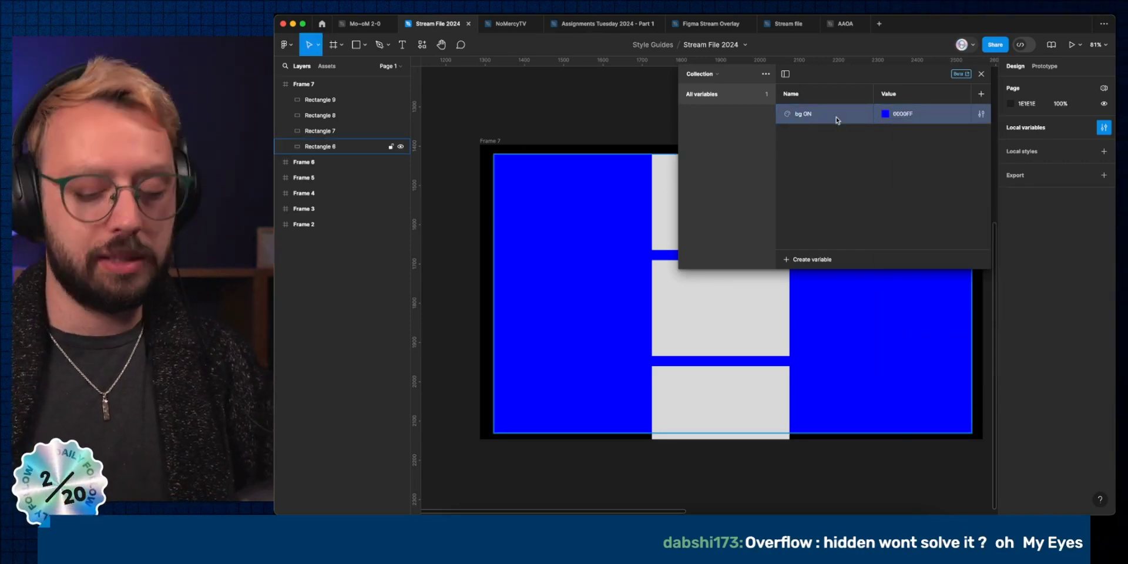
Add a second color variable named "bg OFF" with 0000FF at 0% opacity.
{"action": "key", "text": "shift+Return"}
{"action": "type", "text": "bg OFF"}
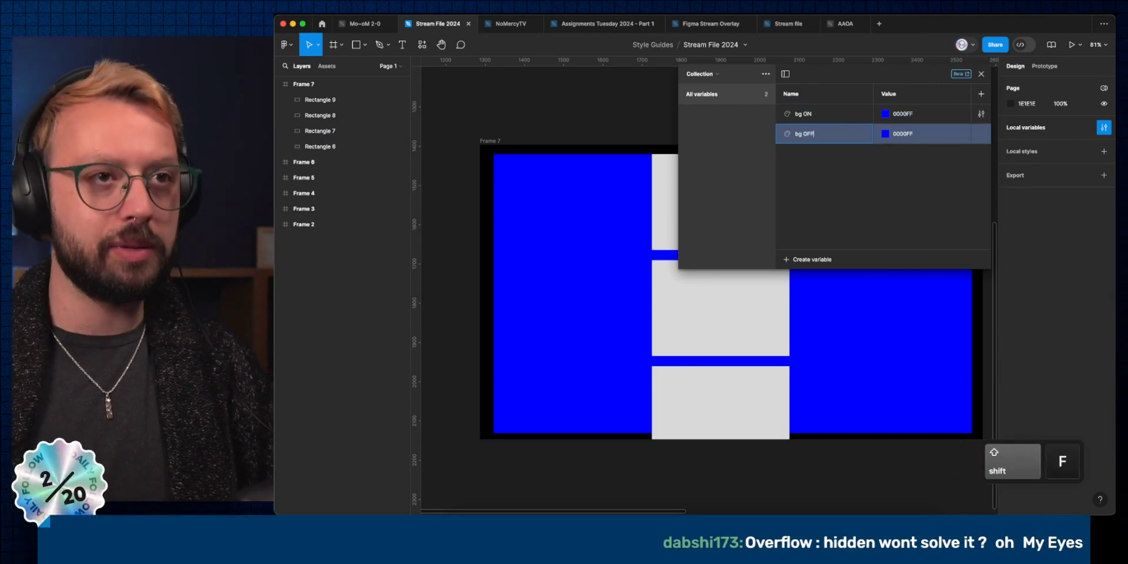
{"action": "left_click", "coordinate": [886, 134]}
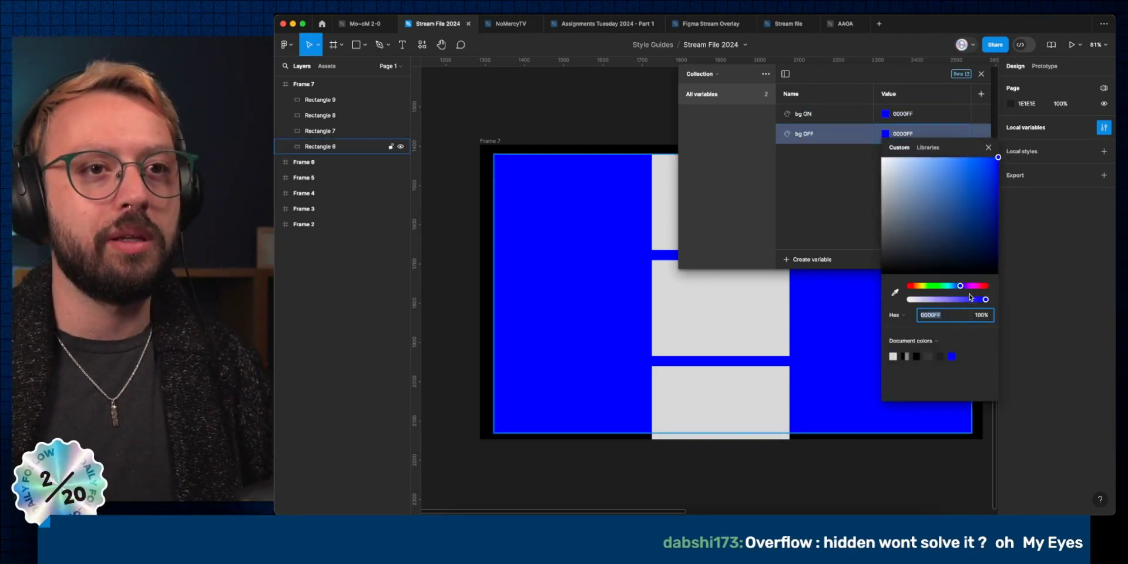
{"action": "left_click_drag", "start_coordinate": [981, 300], "coordinate": [867, 291]}
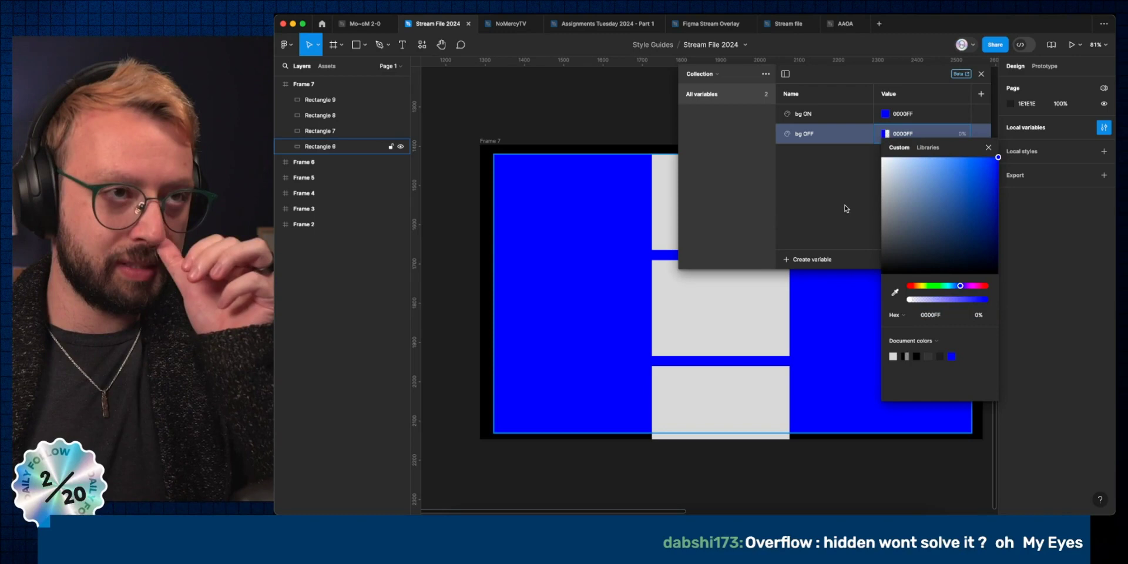
{"action": "left_click", "coordinate": [832, 185]}
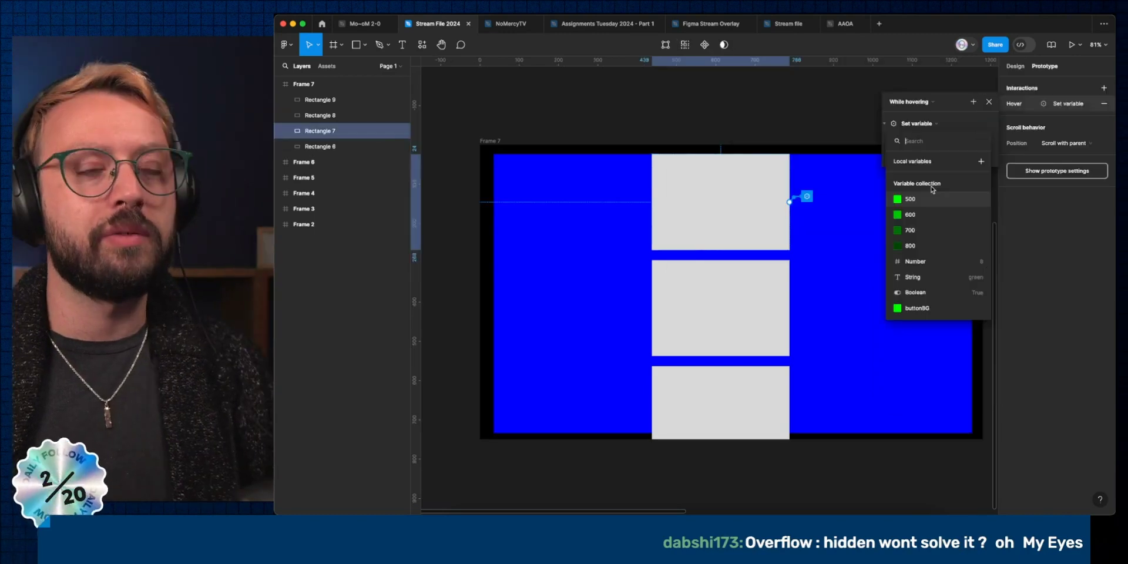
Dismiss the hover interaction's target variable choice and add a Boolean variable named IsHover, set to True, to the collection.
{"action": "left_click", "coordinate": [827, 100]}
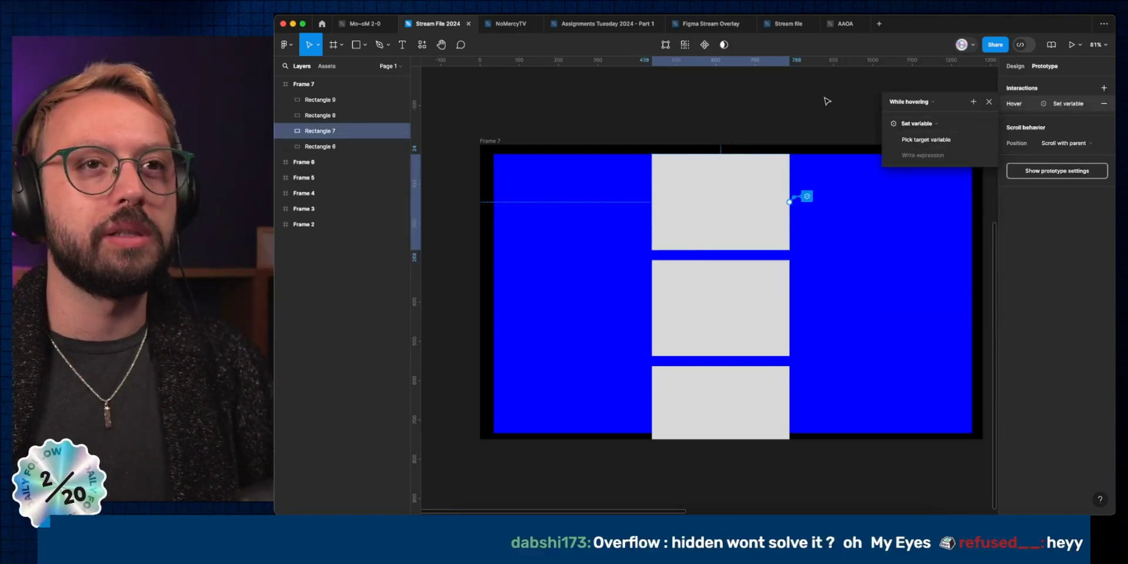
{"action": "left_click", "coordinate": [827, 100]}
{"action": "left_click", "coordinate": [1019, 68]}
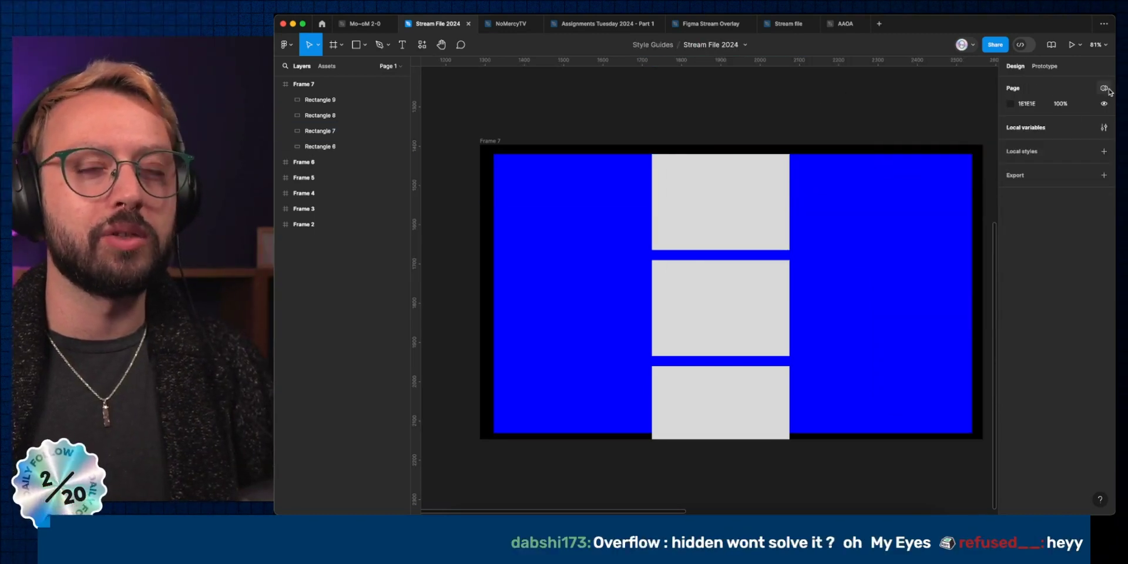
{"action": "left_click", "coordinate": [1104, 127]}
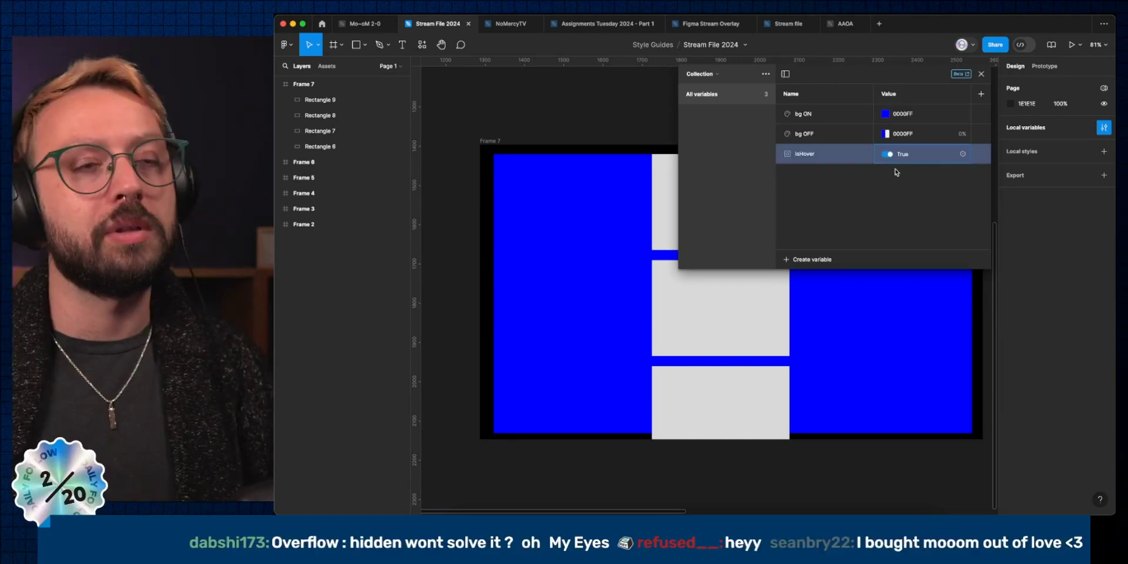
{"action": "left_click", "coordinate": [982, 73]}
Bind the blue background rectangle's layer visibility to the IsHover variable.
{"action": "left_click", "coordinate": [625, 216]}
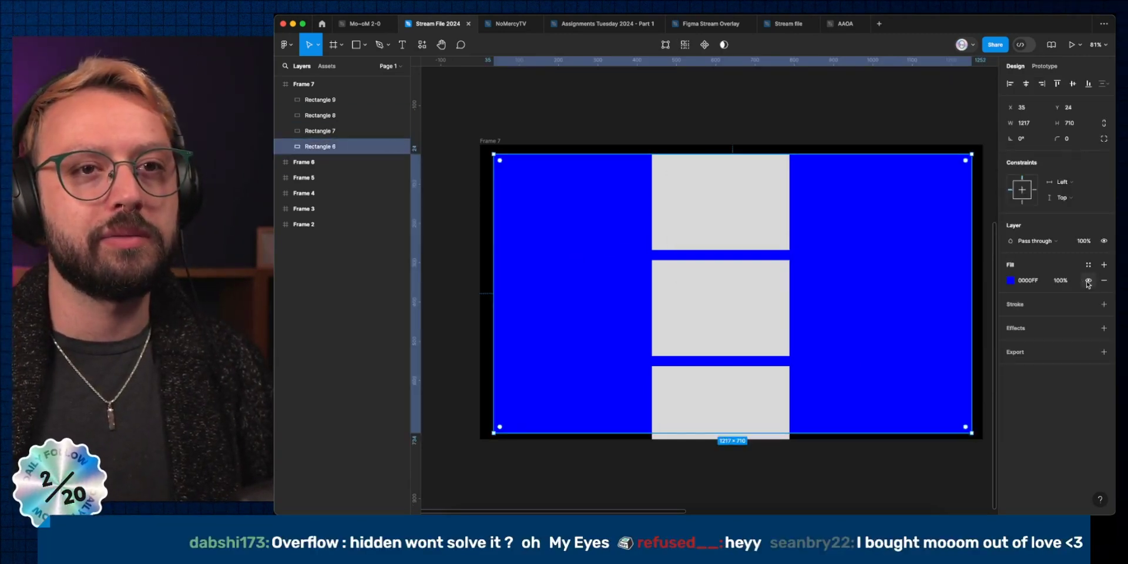
{"action": "right_click", "coordinate": [1104, 241]}
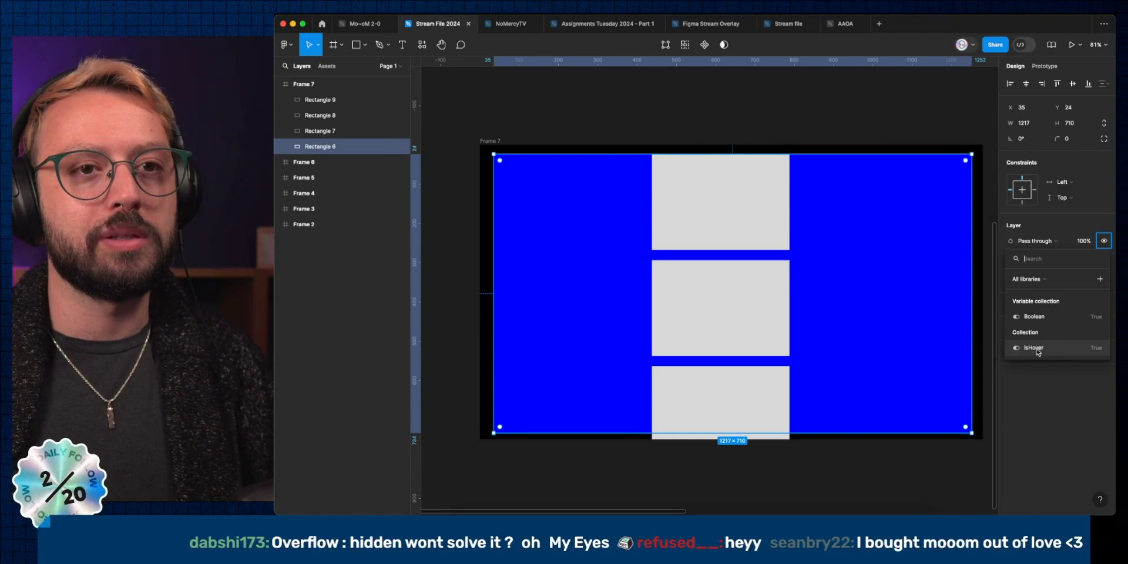
{"action": "left_click", "coordinate": [1038, 350]}
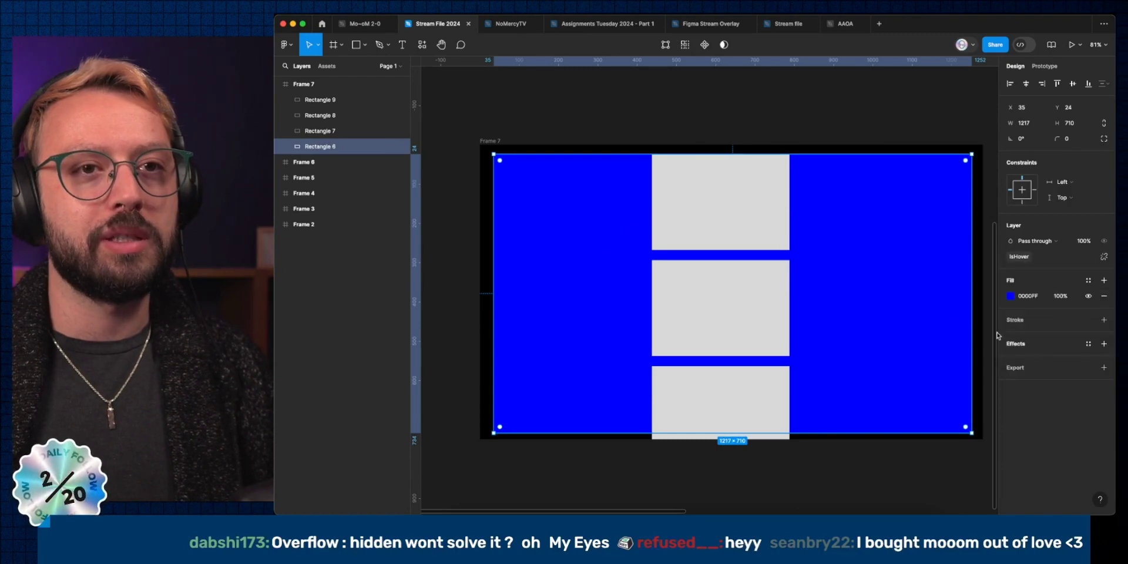
Make the uppermost grey rectangle's hover interaction set IsHover to true, and preview the frame as a prototype.
{"action": "left_click", "coordinate": [729, 202]}
{"action": "key", "text": "shift+space"}
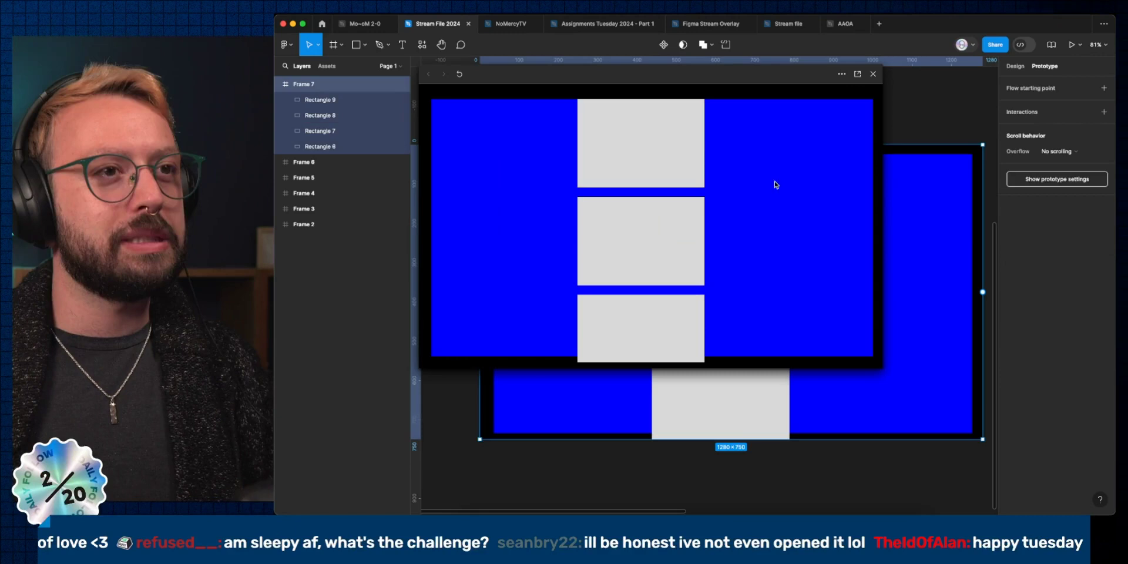
{"action": "key", "text": "Escape"}
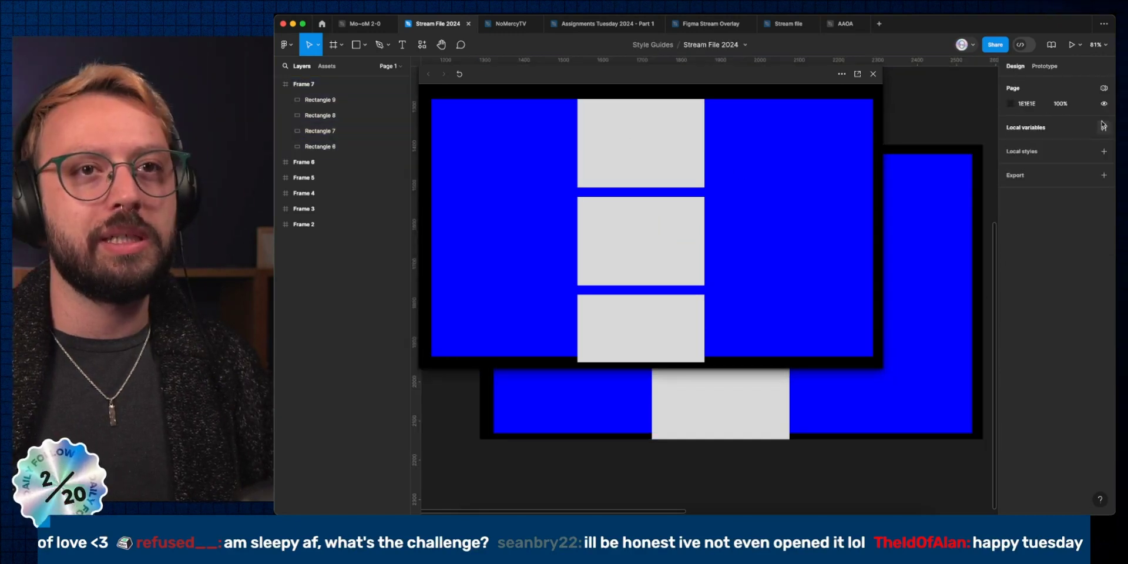
Set the IsHover variable's value to False and close the prototype preview.
{"action": "left_click", "coordinate": [1105, 128]}
{"action": "left_click", "coordinate": [982, 73]}
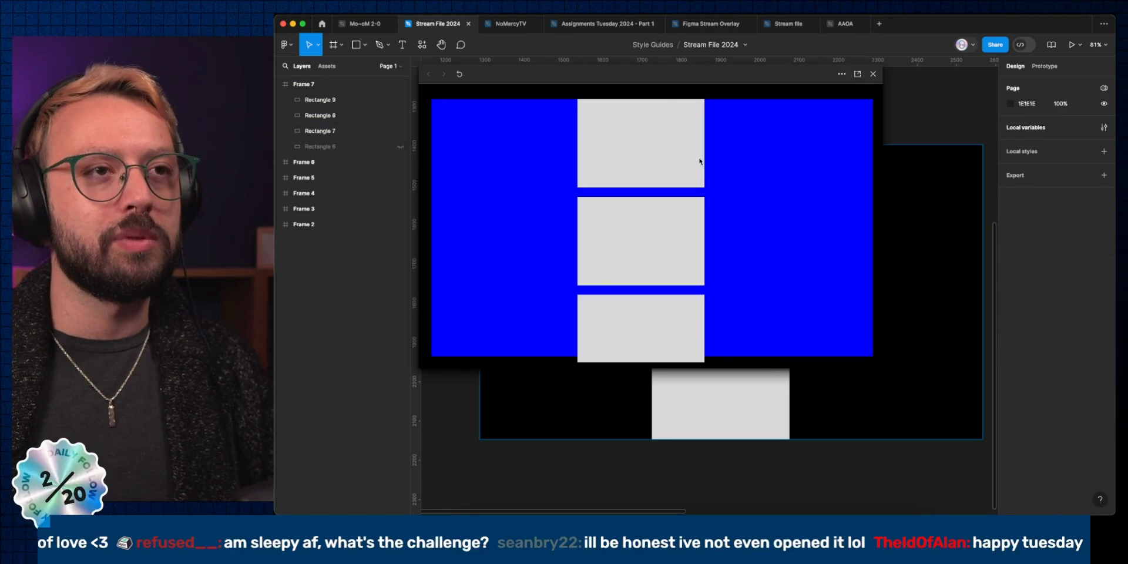
{"action": "key", "text": "Escape"}
Change the trigger of the uppermost grey rectangle's IsHover interaction to Mouse enter.
{"action": "left_click", "coordinate": [1044, 67]}
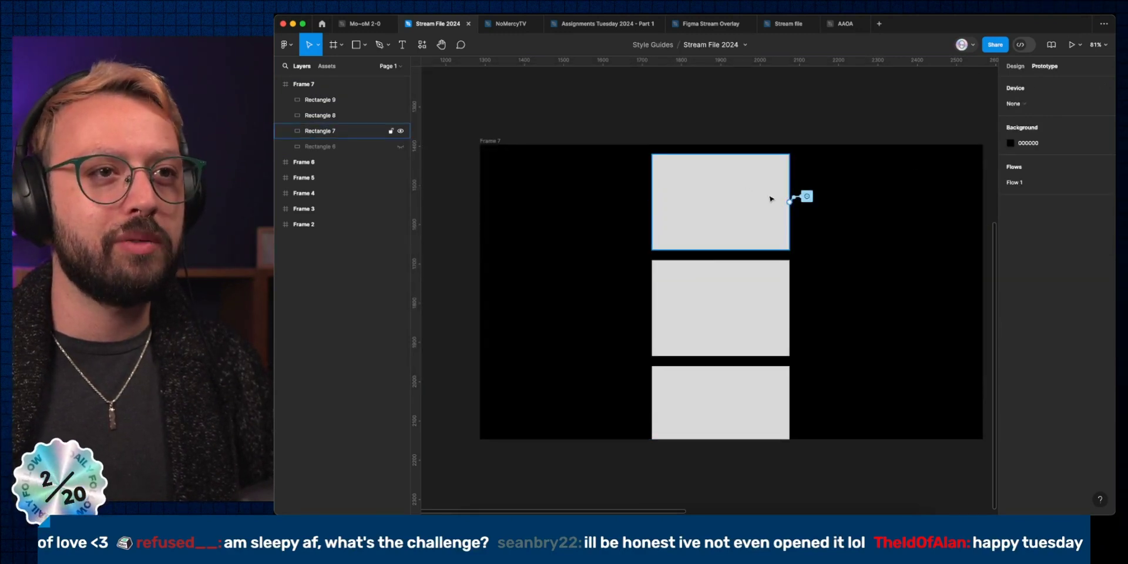
{"action": "left_click", "coordinate": [807, 196]}
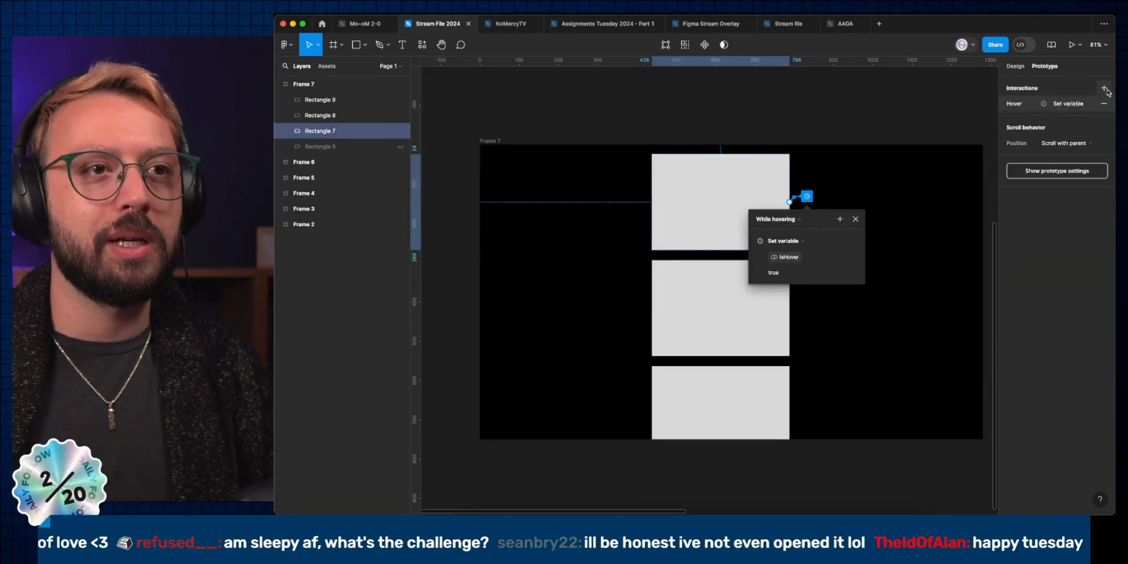
{"action": "left_click", "coordinate": [752, 240]}
{"action": "left_click", "coordinate": [839, 220]}
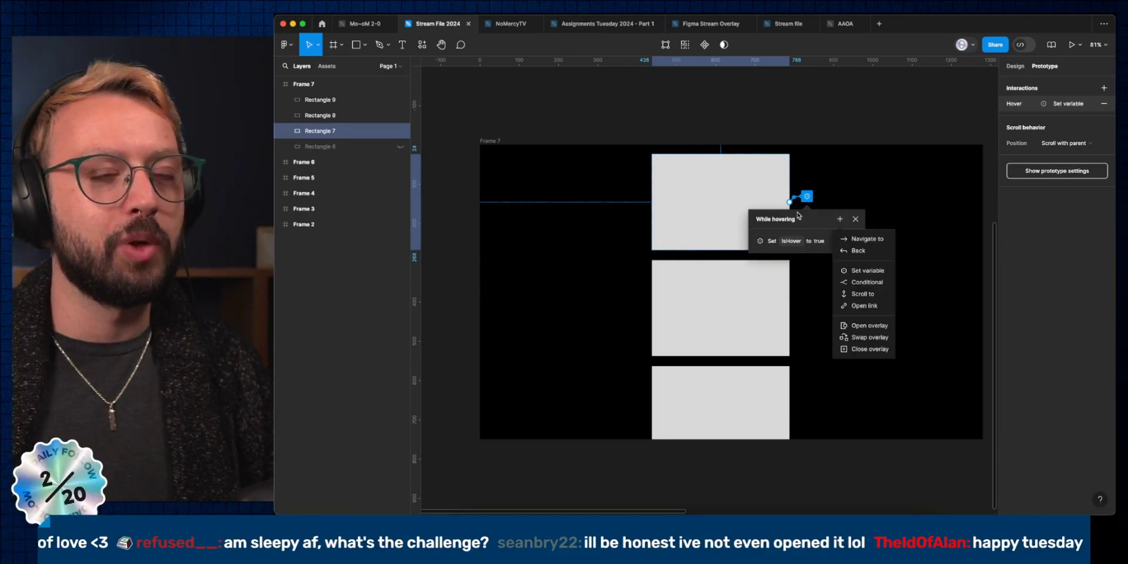
{"action": "left_click", "coordinate": [802, 224]}
{"action": "left_click", "coordinate": [797, 220]}
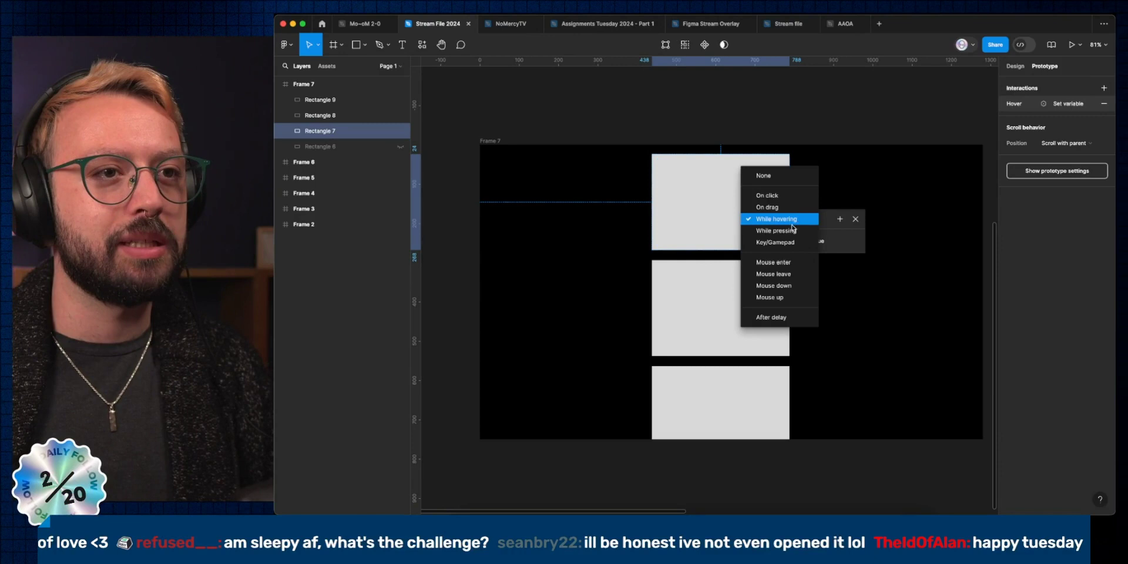
{"action": "left_click", "coordinate": [774, 262]}
{"action": "key", "text": "Escape"}
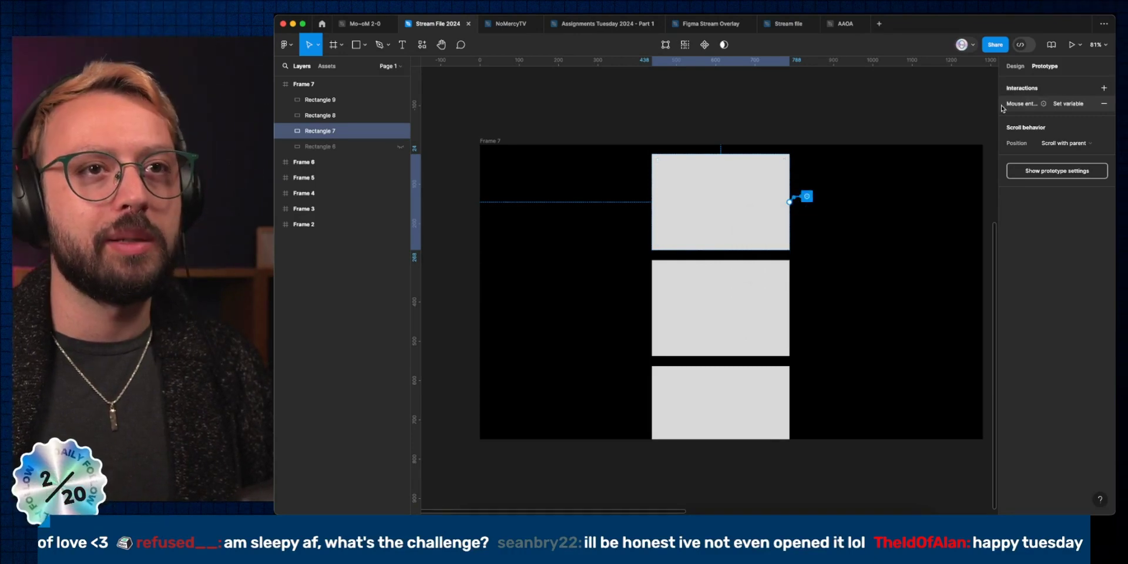
Duplicate the uppermost grey rectangle in place and add a Mouse leave interaction to the copy that sets the IsHover variable.
{"action": "key", "text": "super+d"}
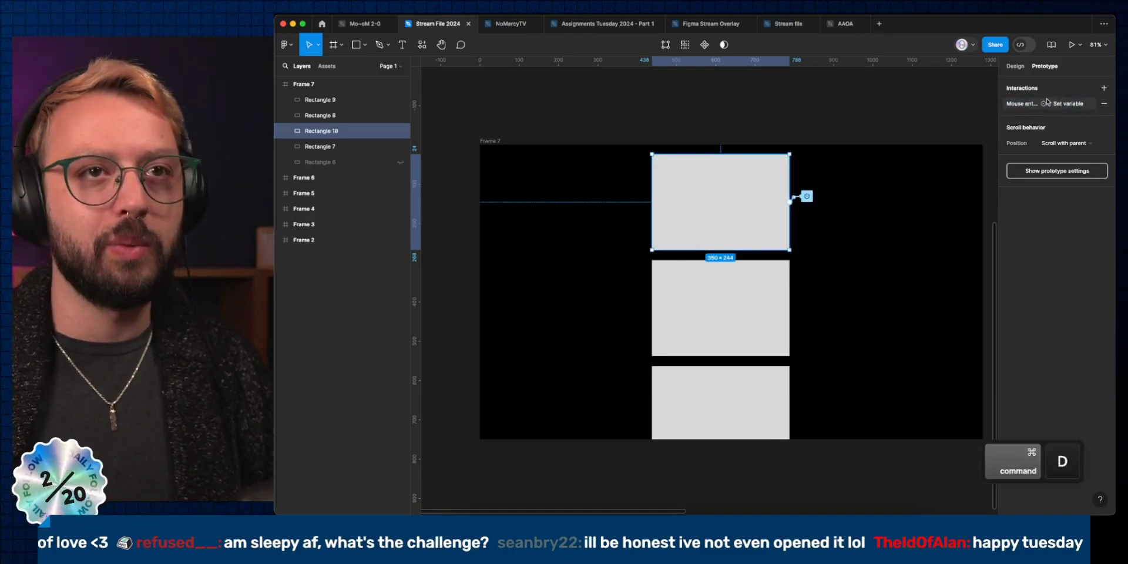
{"action": "left_click", "coordinate": [1104, 88]}
{"action": "left_click", "coordinate": [906, 105]}
{"action": "left_click", "coordinate": [913, 181]}
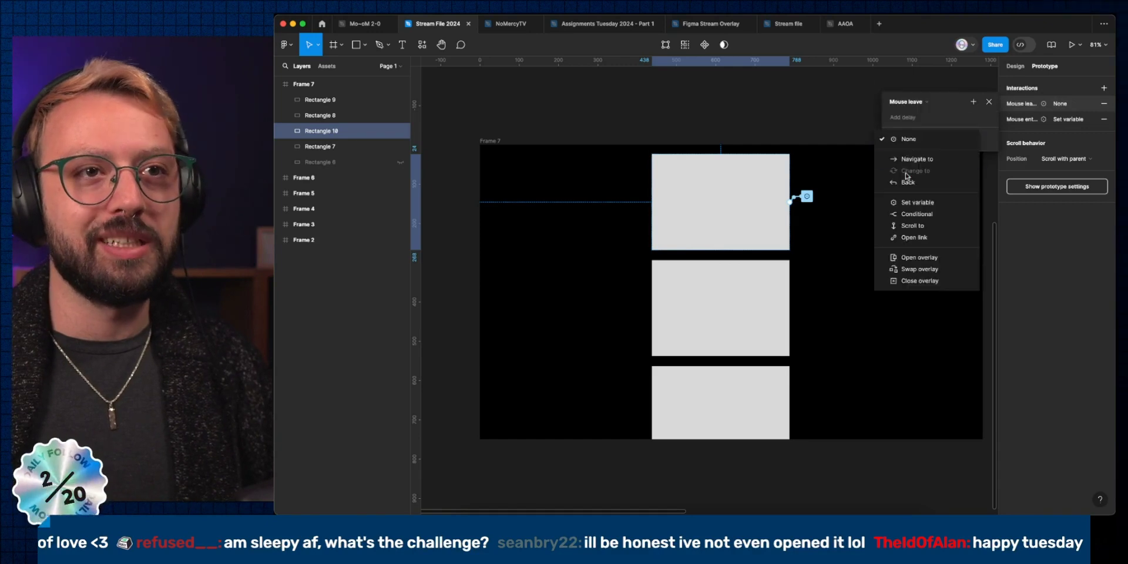
{"action": "left_click", "coordinate": [919, 209]}
{"action": "type", "text": "is"}
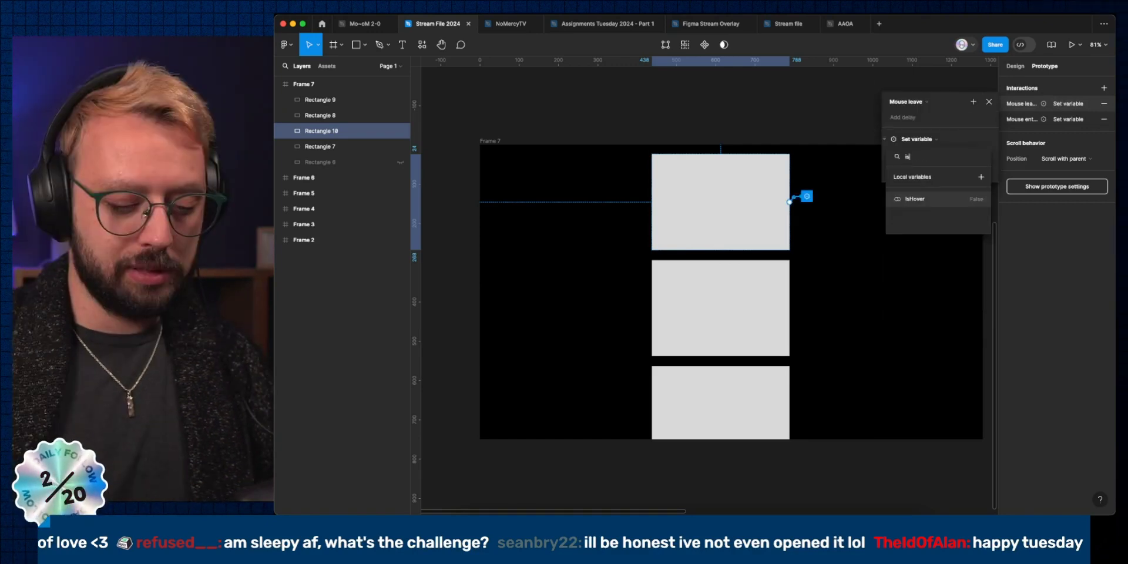
{"action": "type", "text": "hov"}
{"action": "key", "text": "Return"}
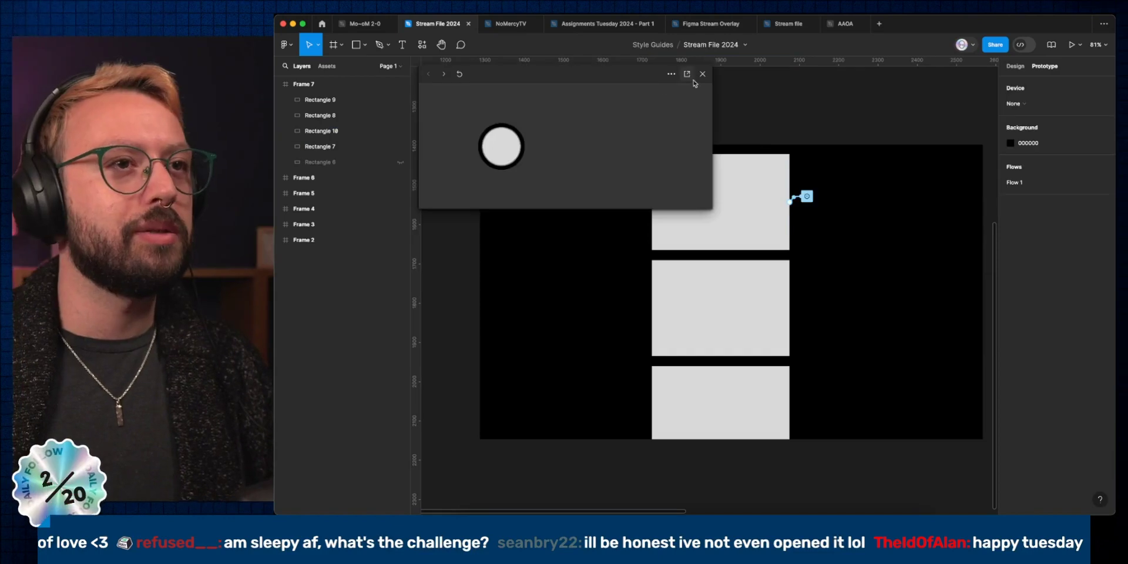
Close the wrong prototype preview, preview Frame 7 instead, and test hovering over its uppermost grey card.
{"action": "left_click", "coordinate": [702, 74]}
{"action": "left_click", "coordinate": [491, 142]}
{"action": "key", "text": "shift+space"}
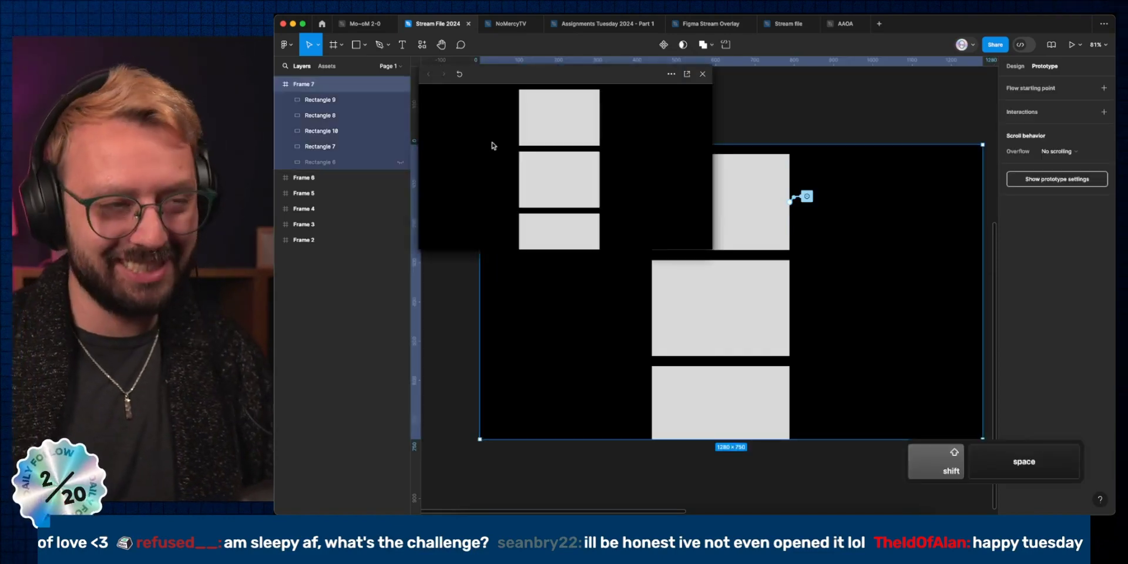
{"action": "mouse_move", "coordinate": [555, 130]}
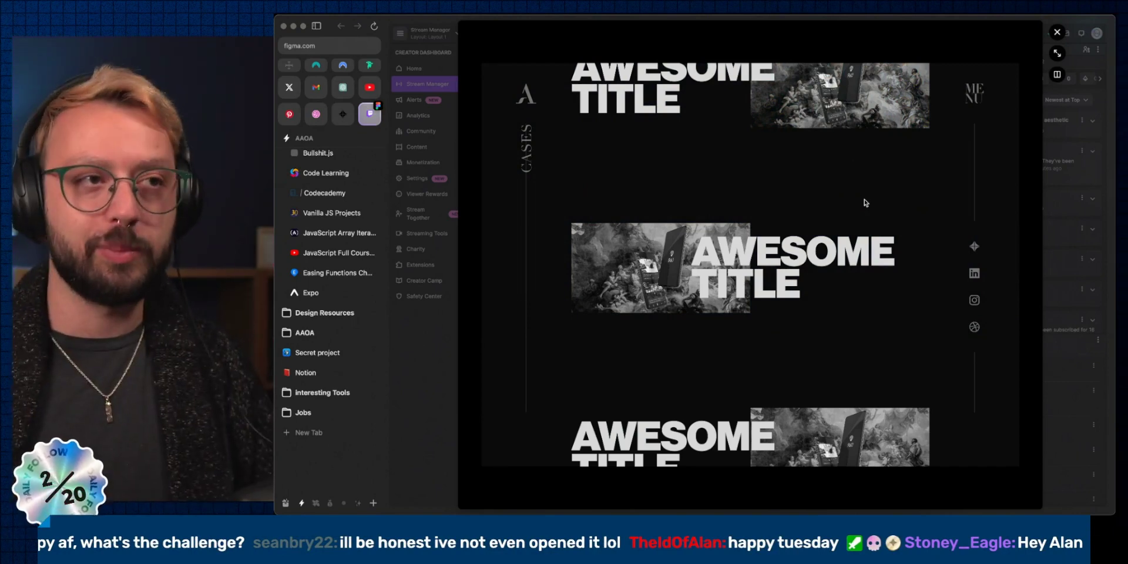
Switch back to Figma, inspect the Mouse enter interaction of Rectangle 7, and undo the last selection change.
{"action": "key", "text": "ctrl+Right"}
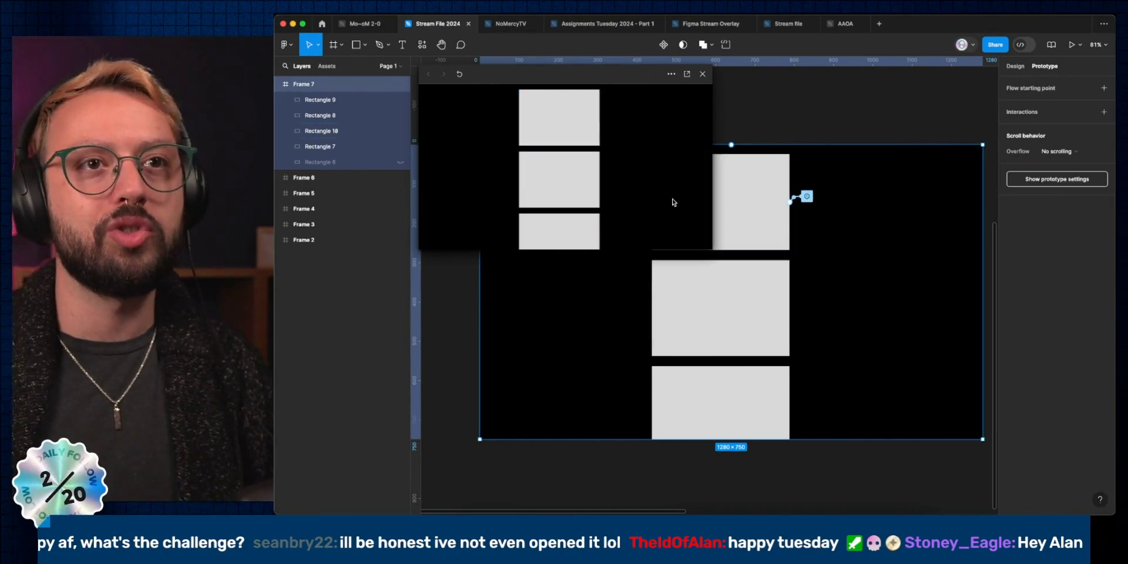
{"action": "left_click", "coordinate": [808, 197]}
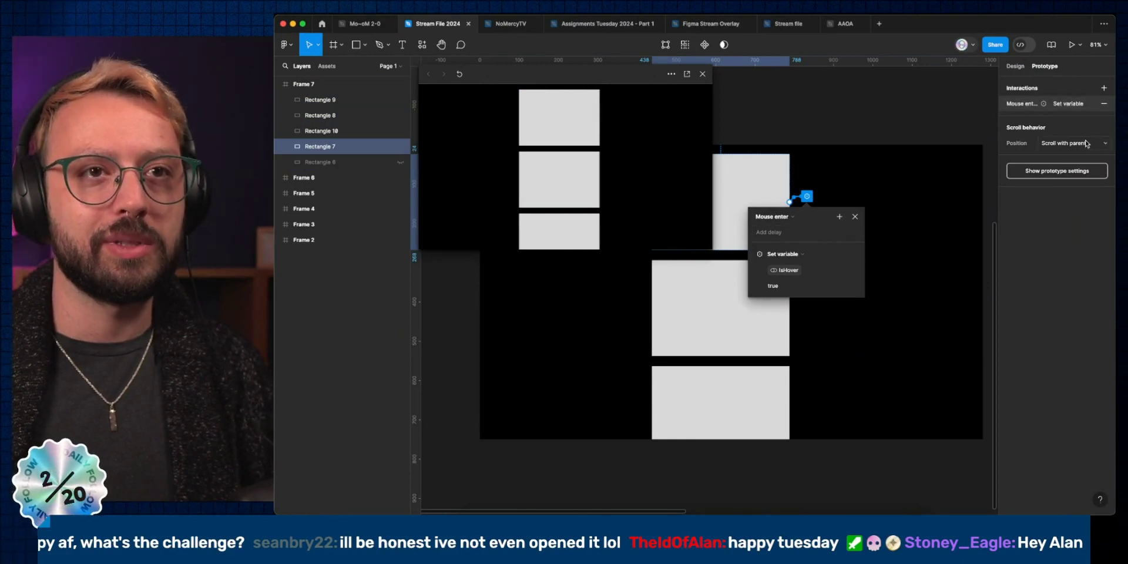
{"action": "key", "text": "super+z"}
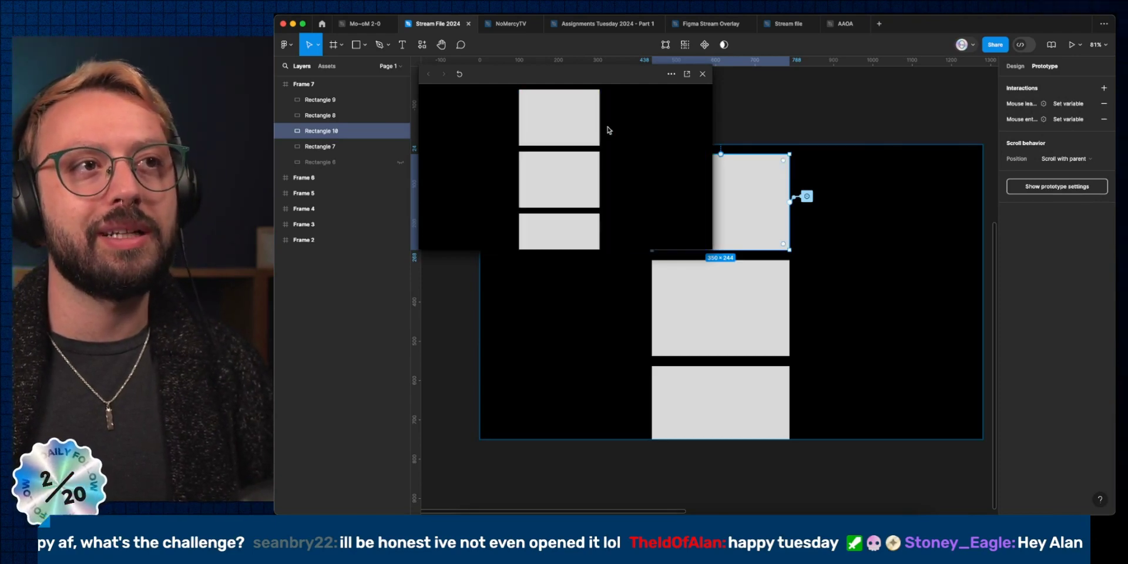
Review the reference design's hover effect in the browser, and return to Figma to select the middle grey rectangle.
{"action": "key", "text": "ctrl+Left"}
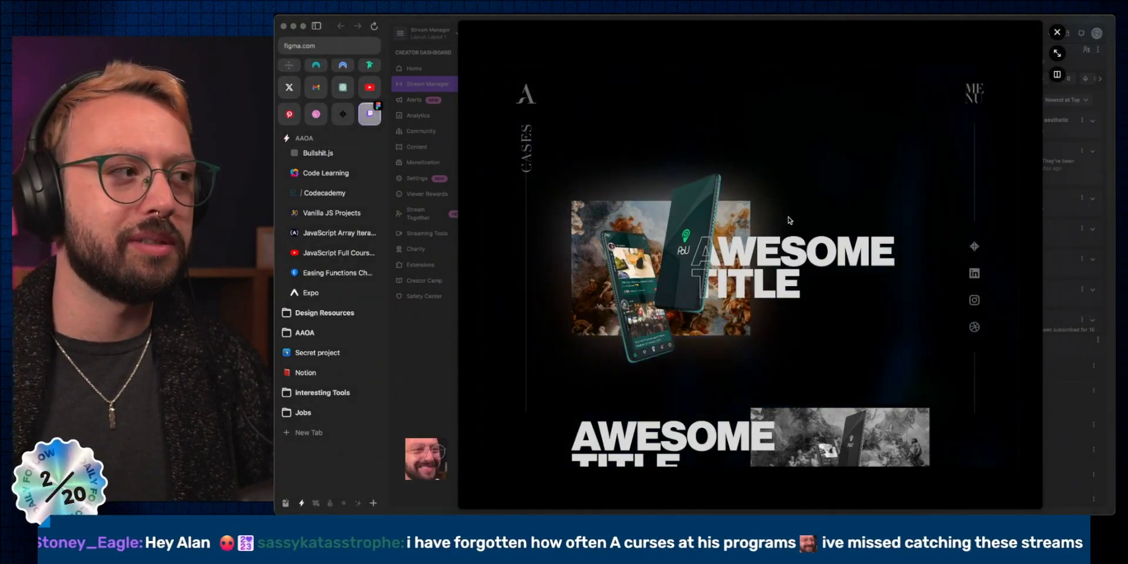
{"action": "key", "text": "ctrl+Right"}
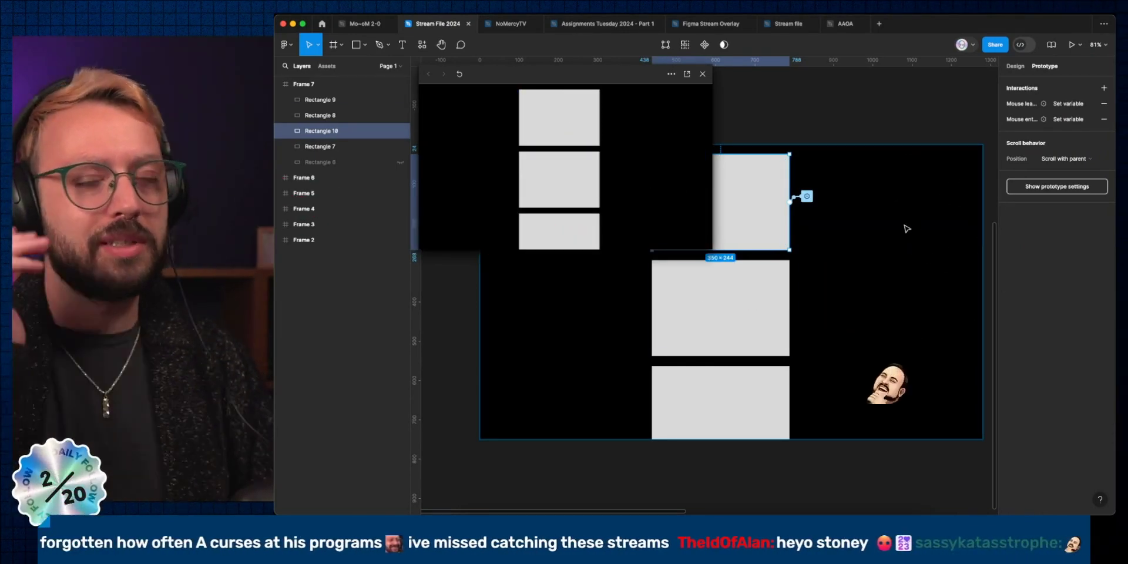
{"action": "left_click", "coordinate": [764, 297]}
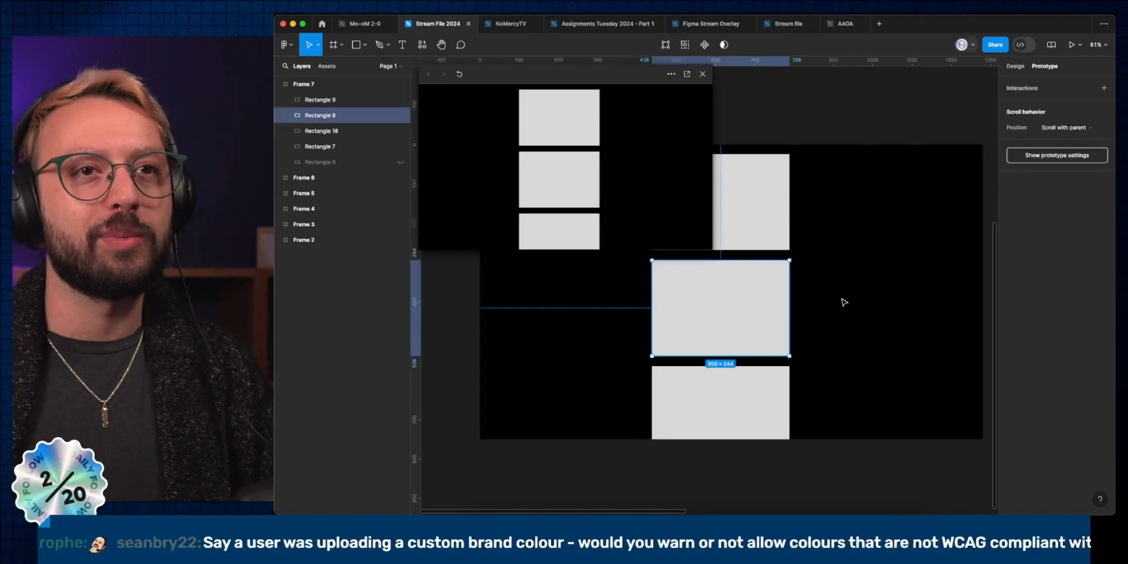